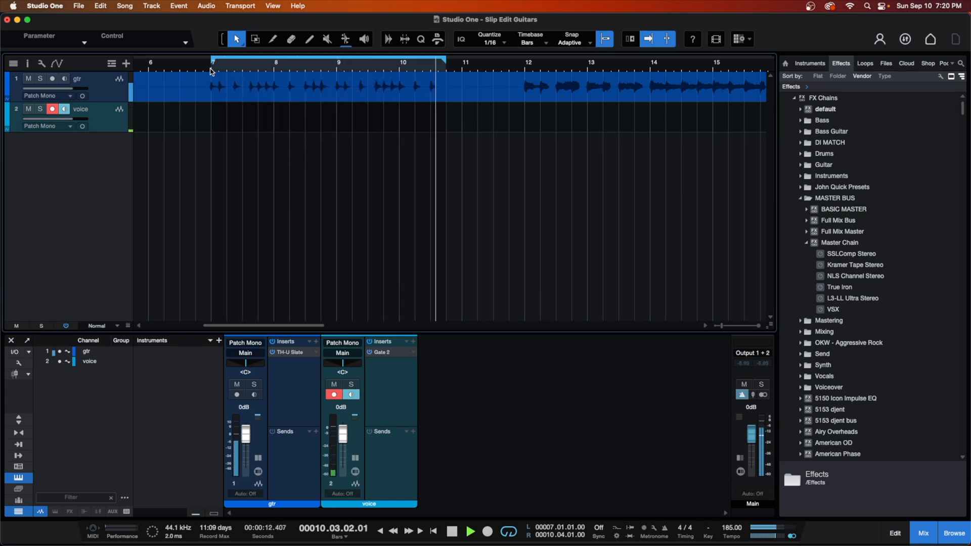
# Play back the guitar from bar 7 with JST EQ open to examine its frequency spectrum
pyautogui.press('space')
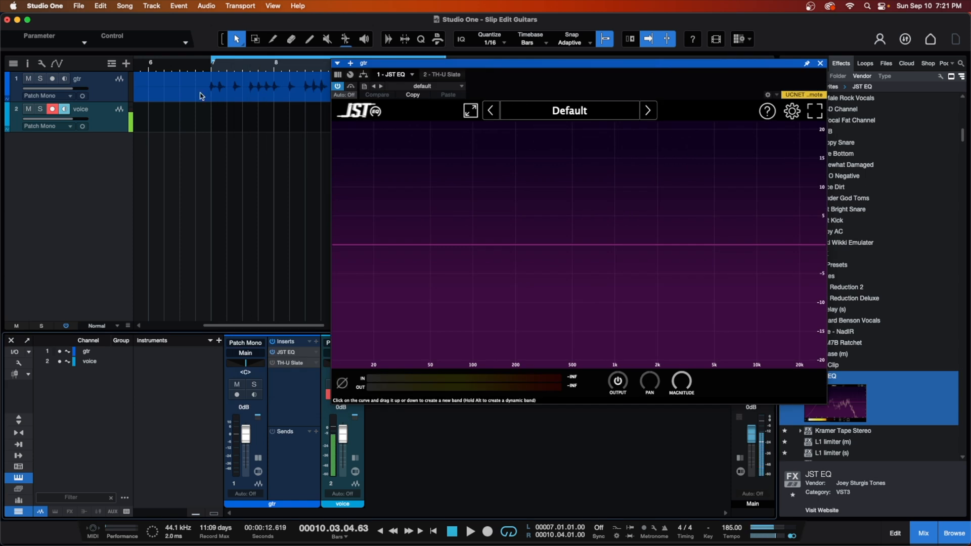
pyautogui.click(212, 68)
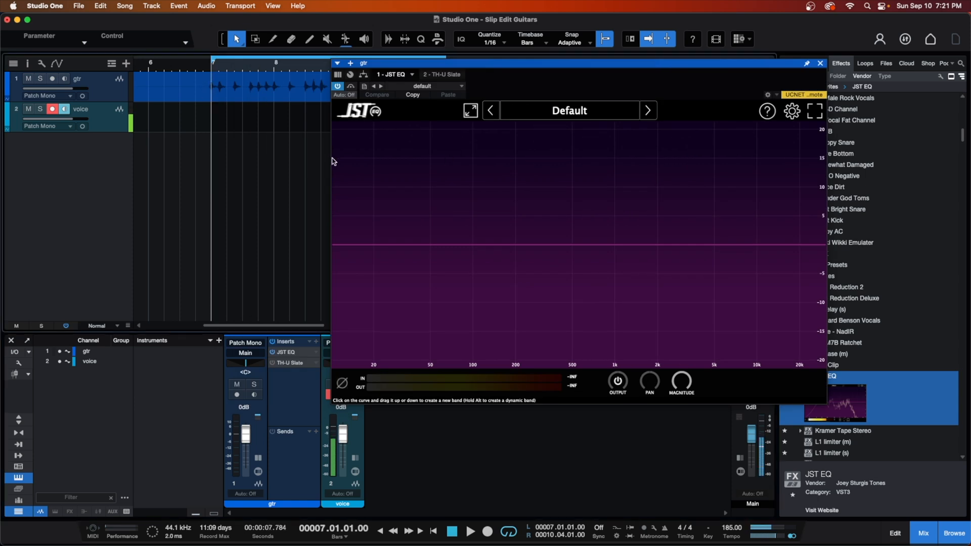
pyautogui.press('space')
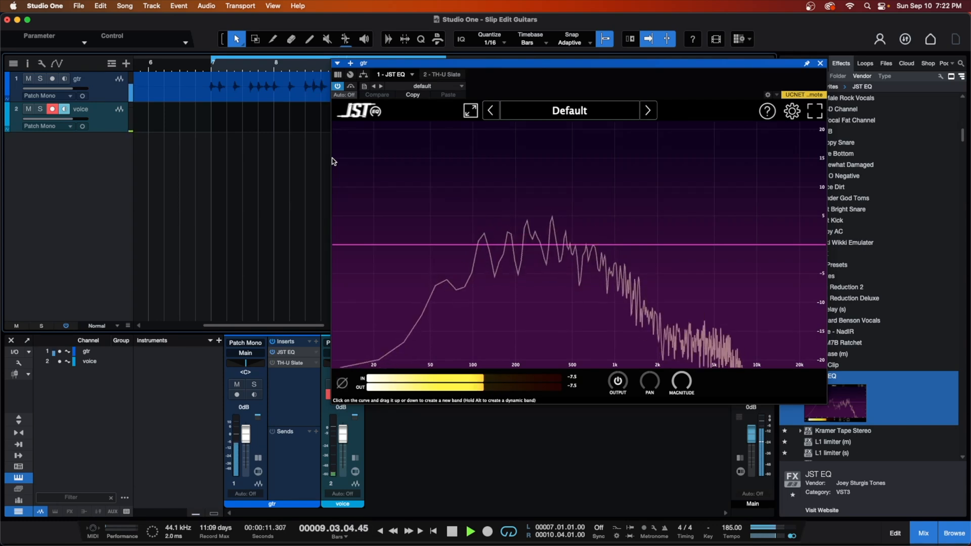
pyautogui.press('space')
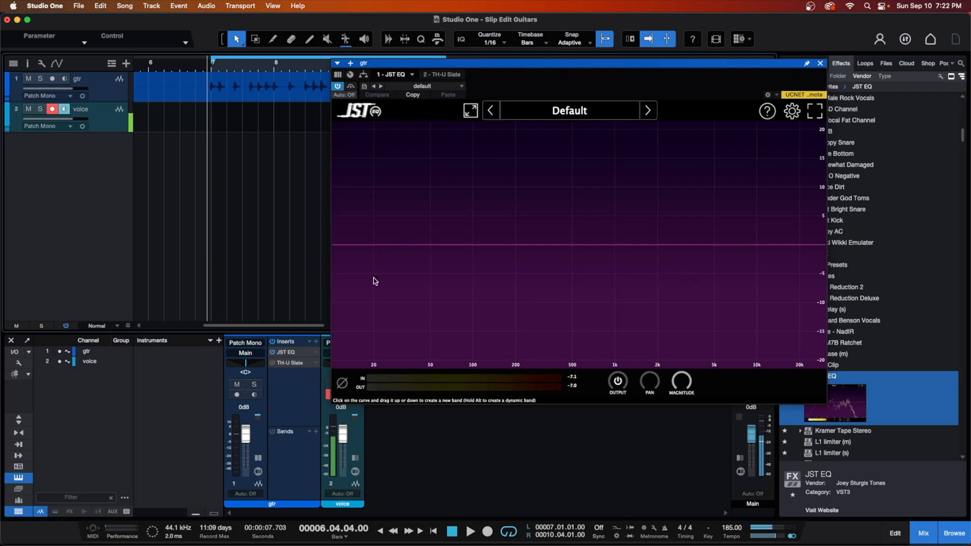
# Add a high-pass filter to the guitar EQ at about 96 Hz with an 18 dB/oct slope while the track plays
pyautogui.press('space')
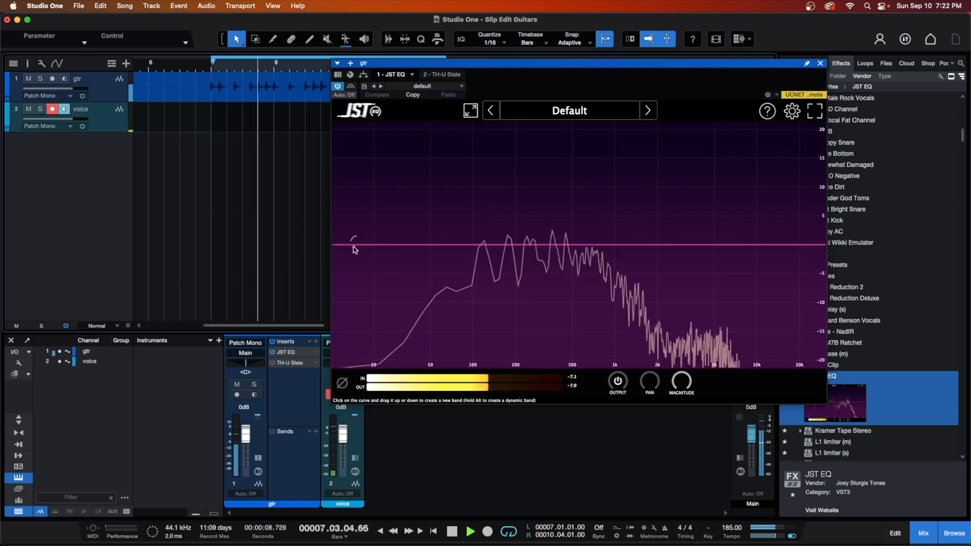
pyautogui.moveTo(354, 246); pyautogui.dragTo(466, 254)
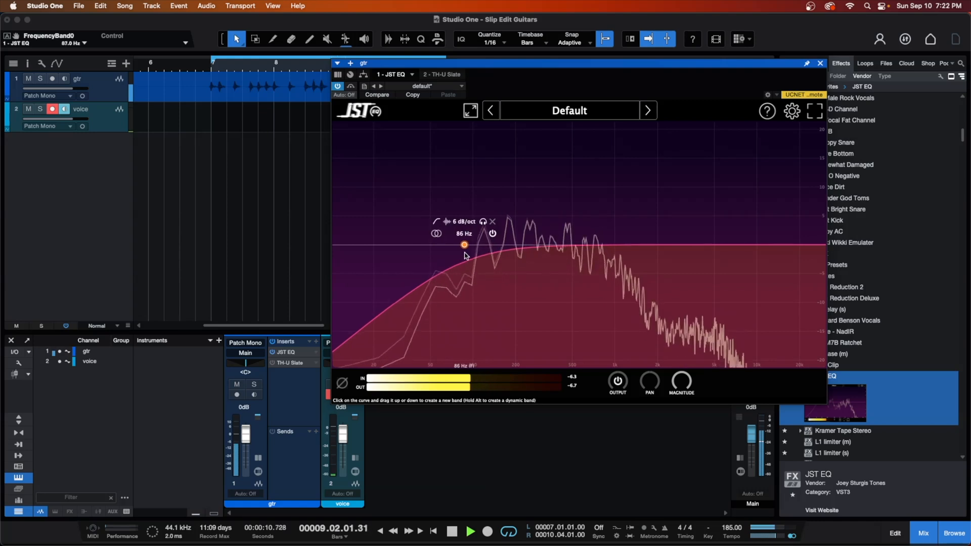
pyautogui.moveTo(478, 245)
pyautogui.mouseDown()
pyautogui.moveTo(452, 248)
pyautogui.moveTo(472, 252)
pyautogui.mouseUp()
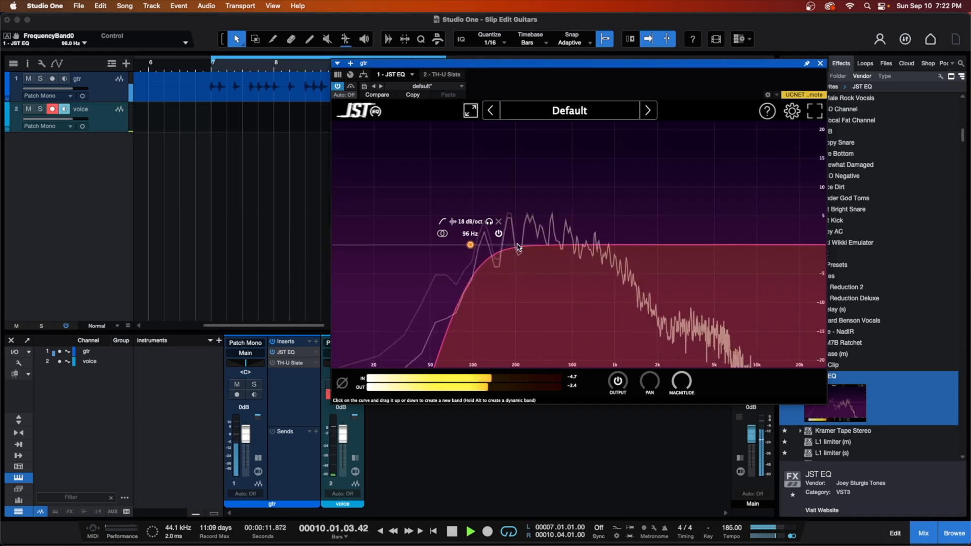
pyautogui.press('space')
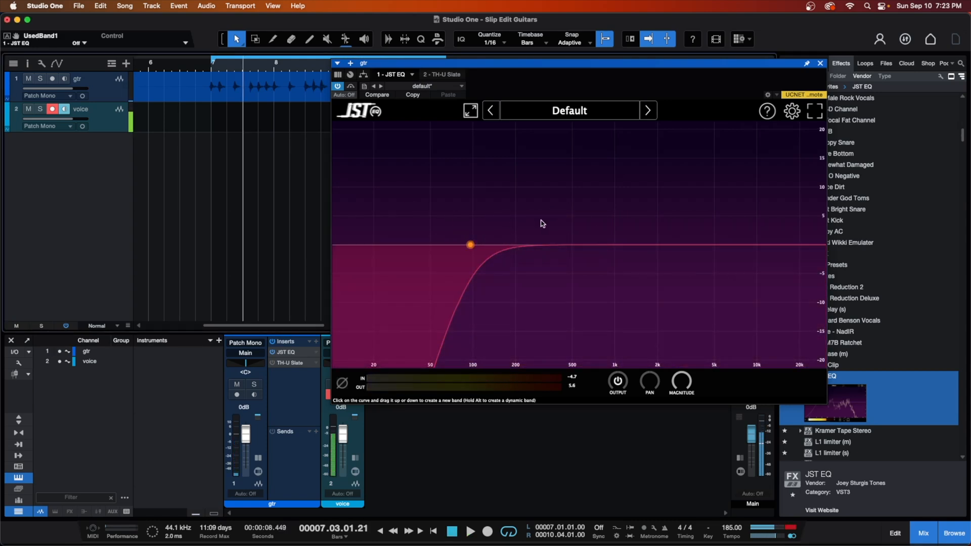
# Add bell cuts to the guitar EQ of about 6 dB at 256 Hz and about 7 dB at 490 Hz
pyautogui.press('space')
pyautogui.moveTo(521, 245); pyautogui.dragTo(503, 145)
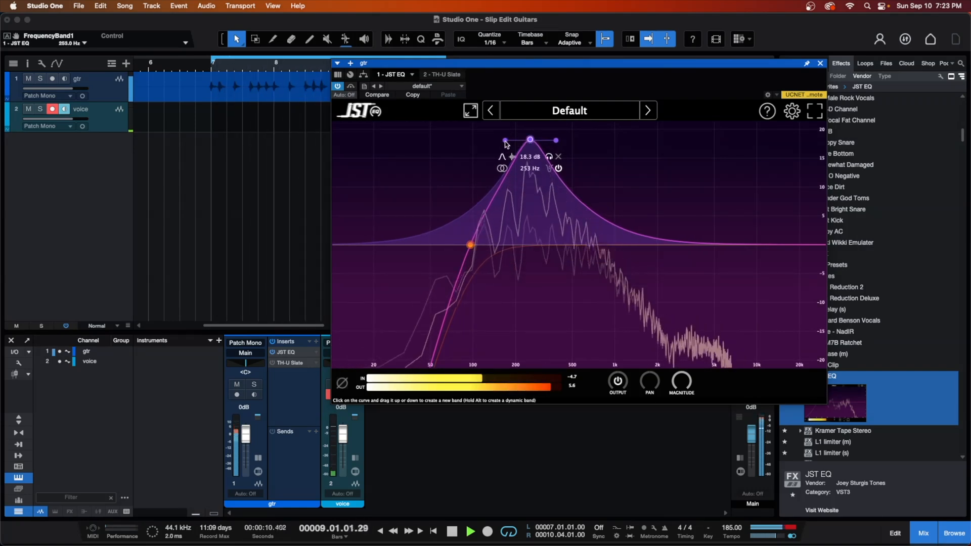
pyautogui.moveTo(503, 142); pyautogui.dragTo(508, 143)
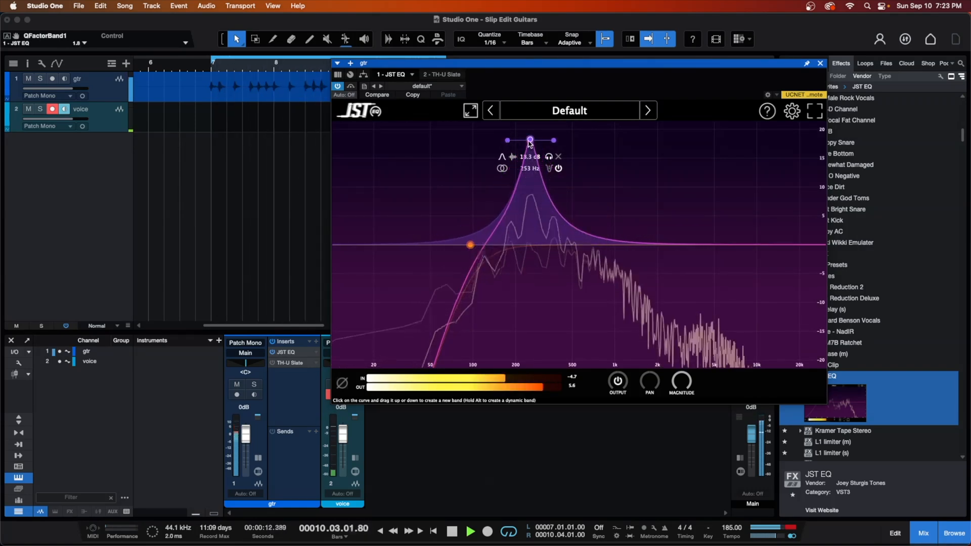
pyautogui.moveTo(530, 142); pyautogui.dragTo(532, 273)
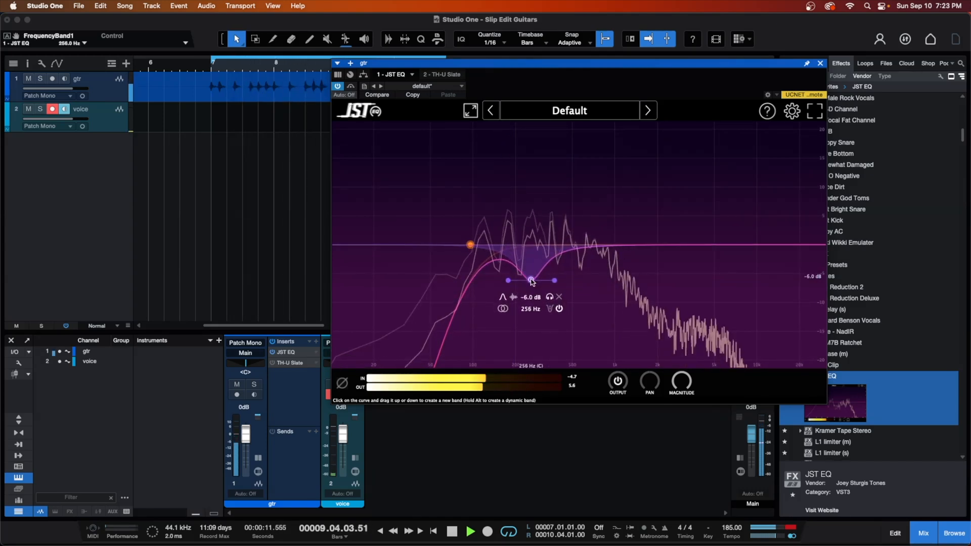
pyautogui.moveTo(569, 245); pyautogui.dragTo(572, 287)
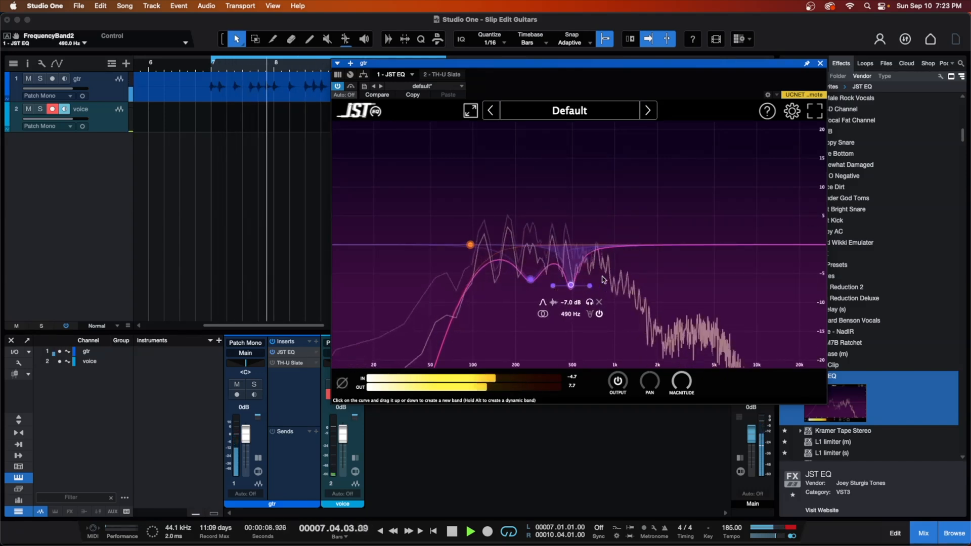
pyautogui.press('space')
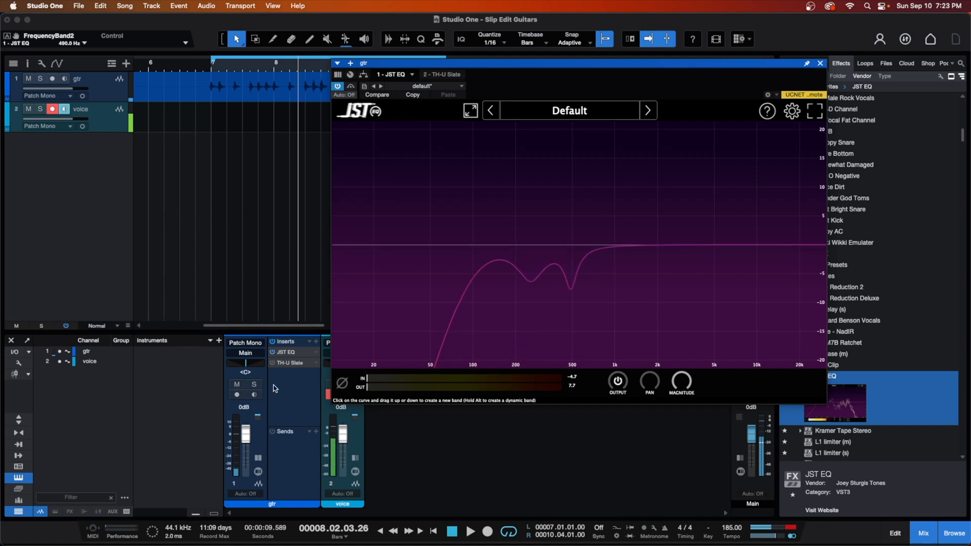
# Compare the guitar from bar 7 with JST EQ bypassed and re-enabled during playback
pyautogui.click(272, 364)
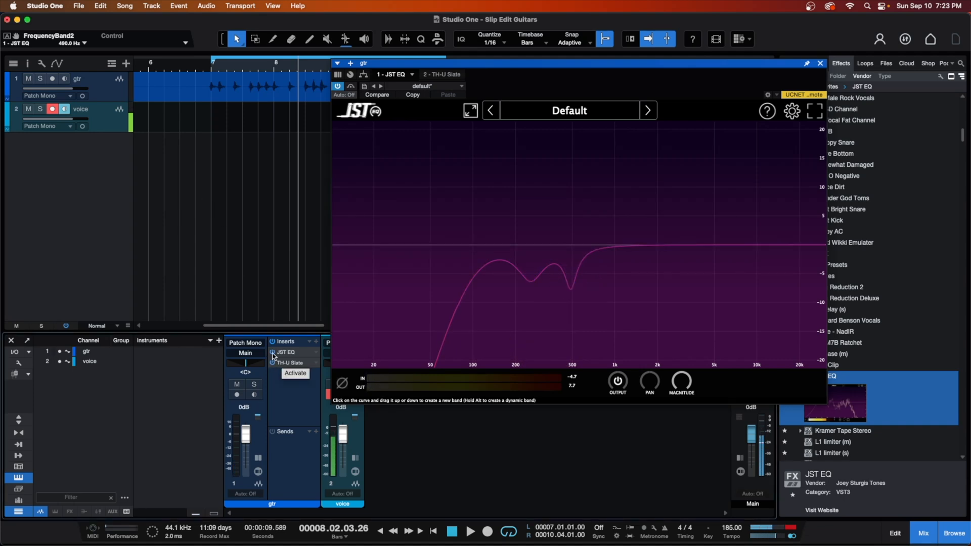
pyautogui.click(273, 355)
pyautogui.click(209, 66)
pyautogui.press('space')
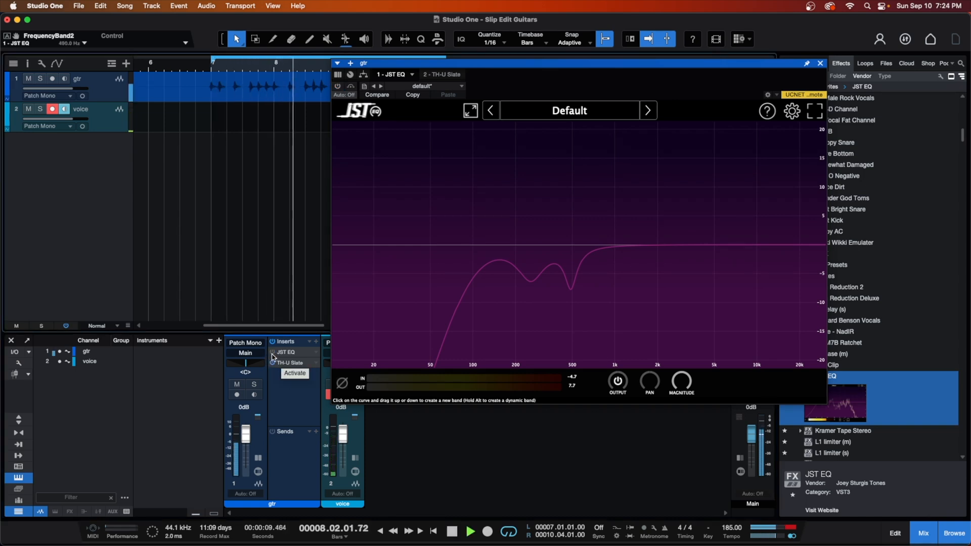
pyautogui.click(273, 355)
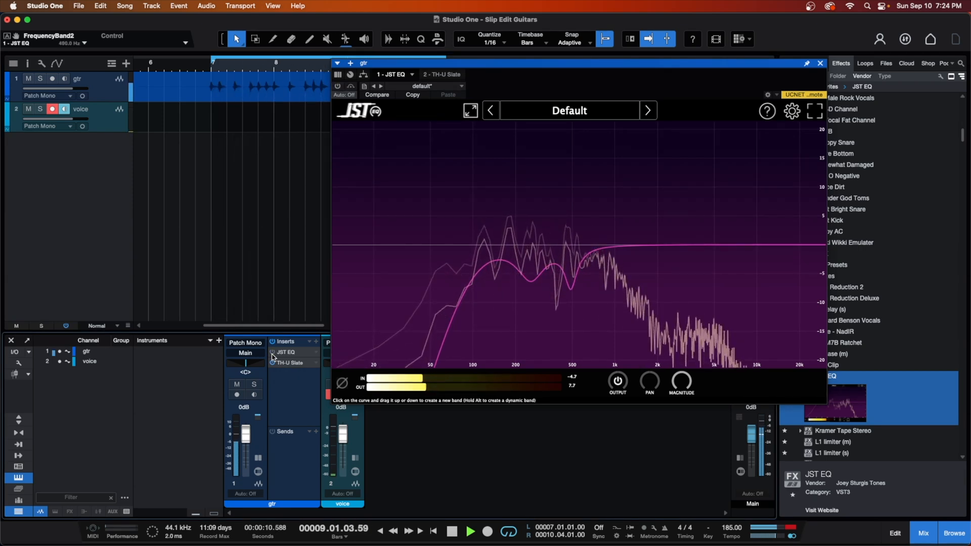
# Lower the high-pass filter to about 84 Hz and add a slight bell boost at about 126 Hz
pyautogui.moveTo(473, 244); pyautogui.dragTo(457, 241)
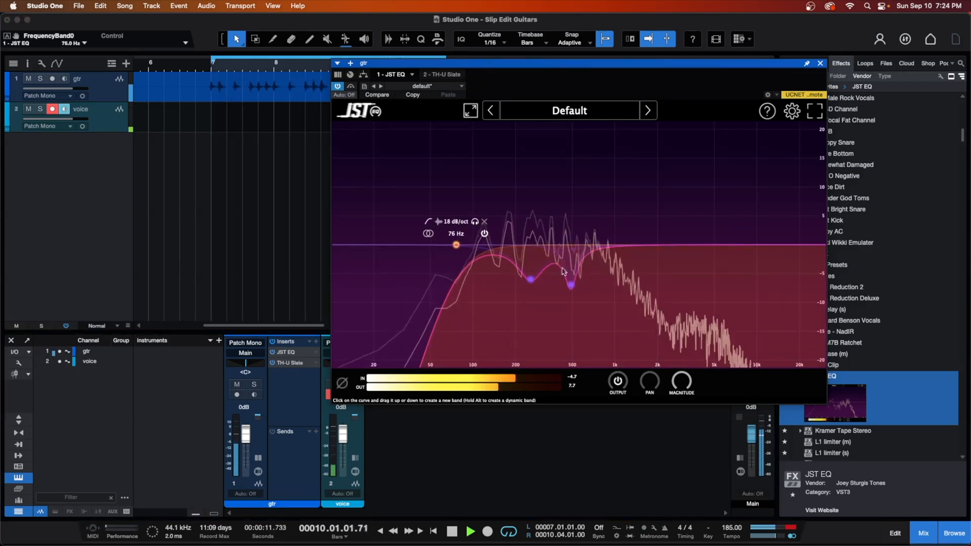
pyautogui.moveTo(484, 244); pyautogui.dragTo(475, 239)
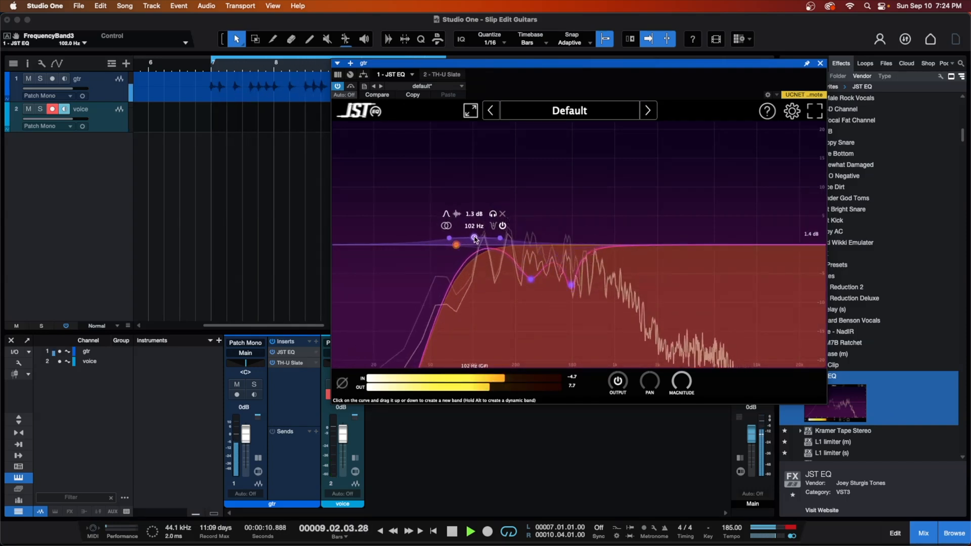
pyautogui.moveTo(456, 245); pyautogui.dragTo(463, 245)
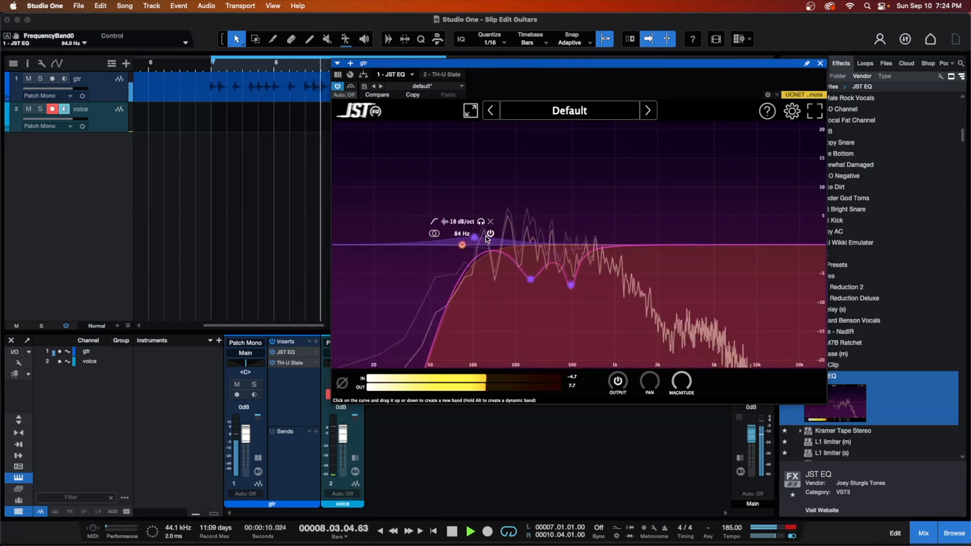
pyautogui.moveTo(476, 241); pyautogui.dragTo(480, 236)
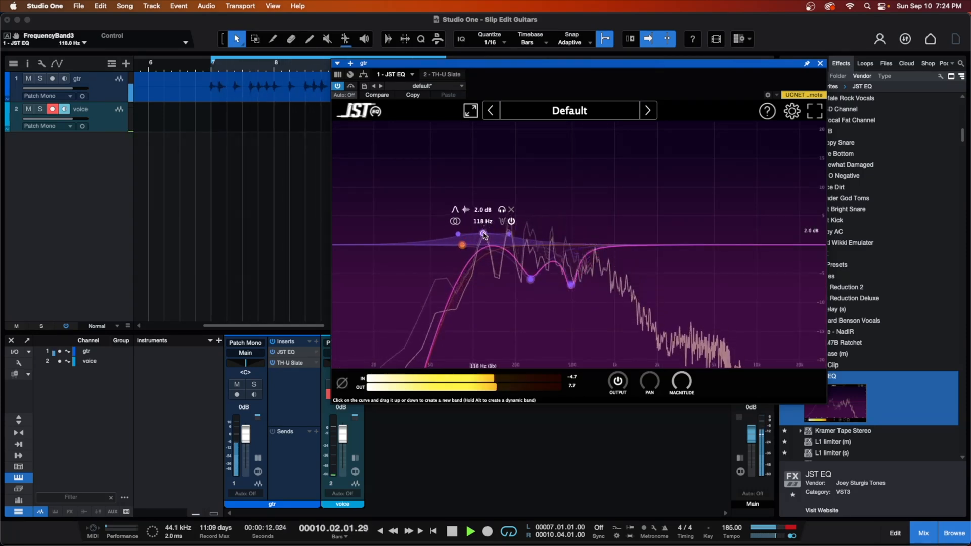
pyautogui.moveTo(483, 196); pyautogui.dragTo(488, 242)
pyautogui.press('space')
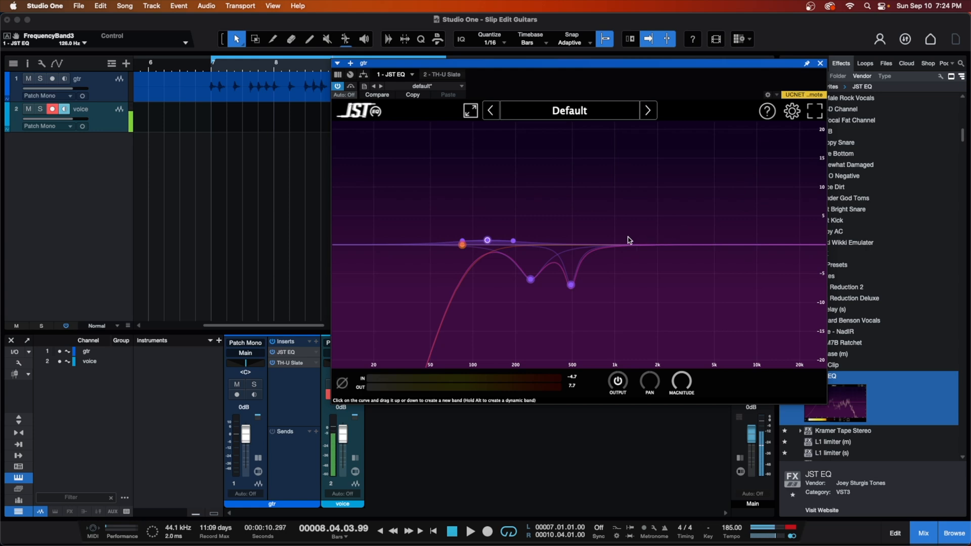
# Add a bell boost of about 1.6 dB at 3955 Hz and a high shelf of about 2.4 dB at 1885 Hz
pyautogui.moveTo(648, 248); pyautogui.dragTo(662, 218)
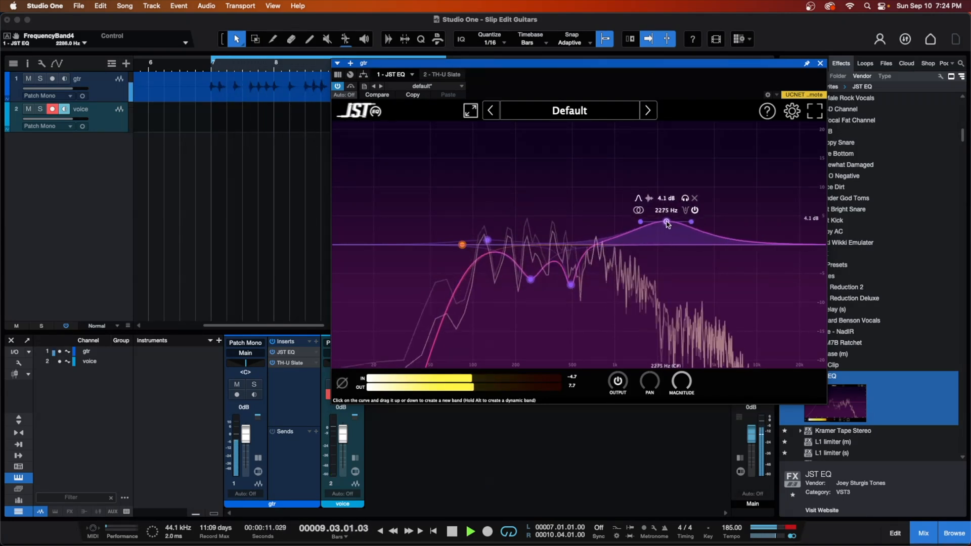
pyautogui.moveTo(698, 199); pyautogui.dragTo(702, 237)
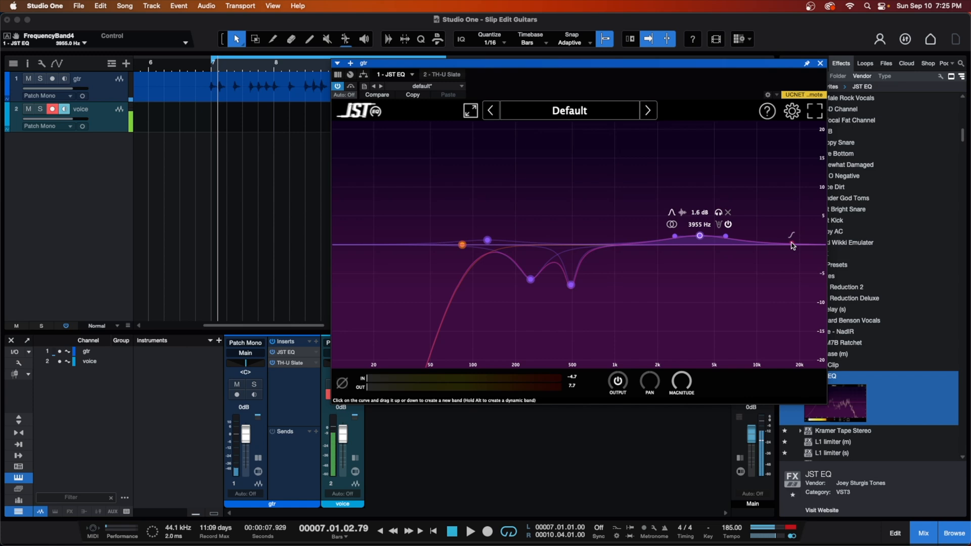
pyautogui.moveTo(793, 246); pyautogui.dragTo(762, 235)
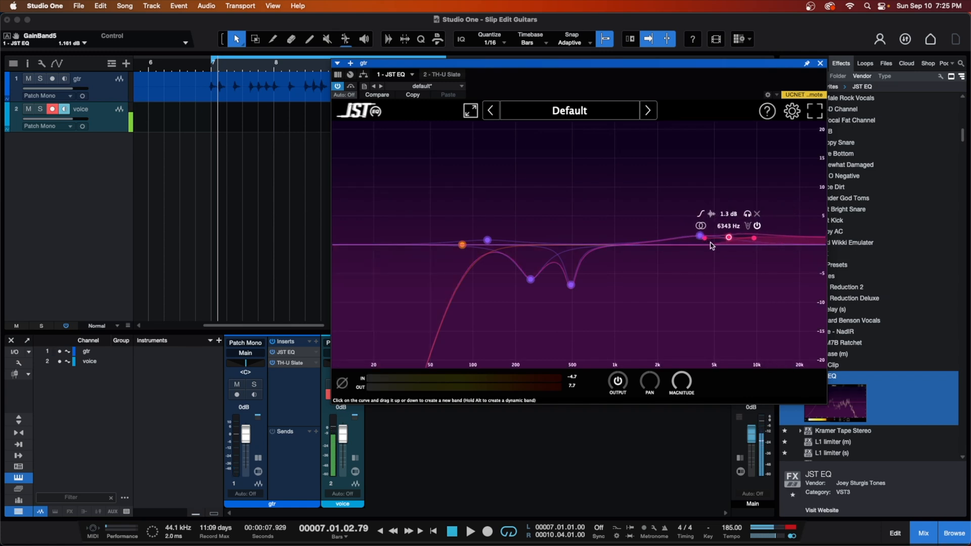
pyautogui.press('space')
pyautogui.moveTo(729, 237); pyautogui.dragTo(655, 232)
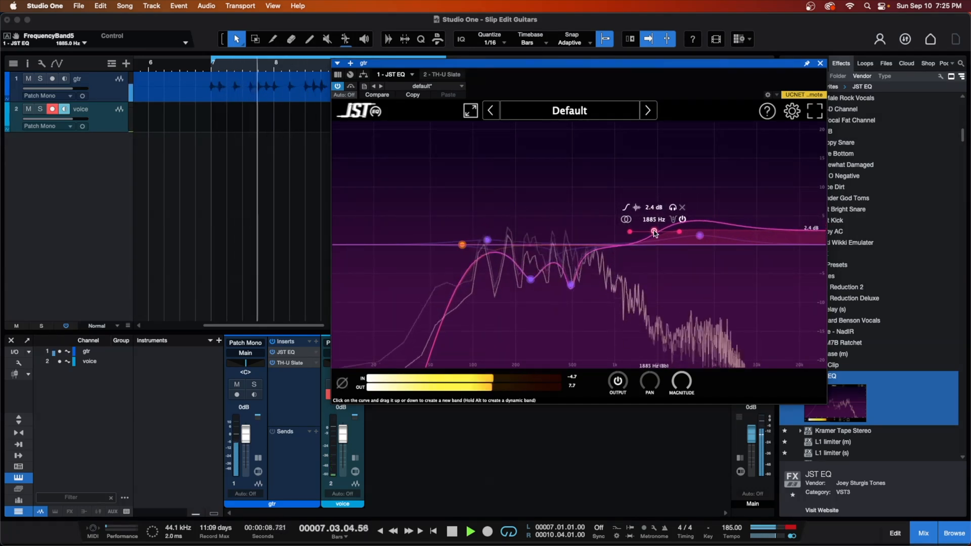
pyautogui.press('space')
# Add a low-pass filter at about 10000 Hz and compare the guitar with JST EQ bypassed and active, closing the EQ
pyautogui.click(799, 234)
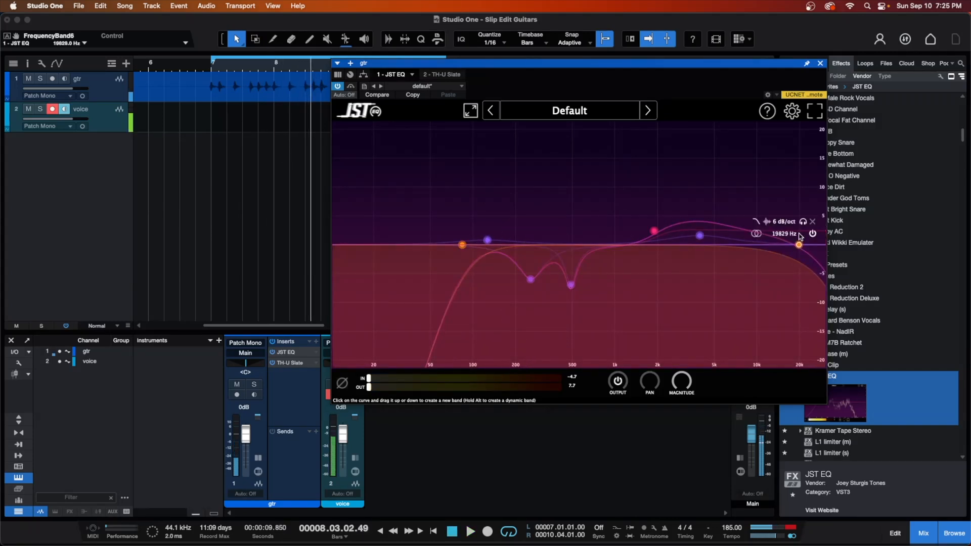
pyautogui.moveTo(798, 245); pyautogui.dragTo(758, 246)
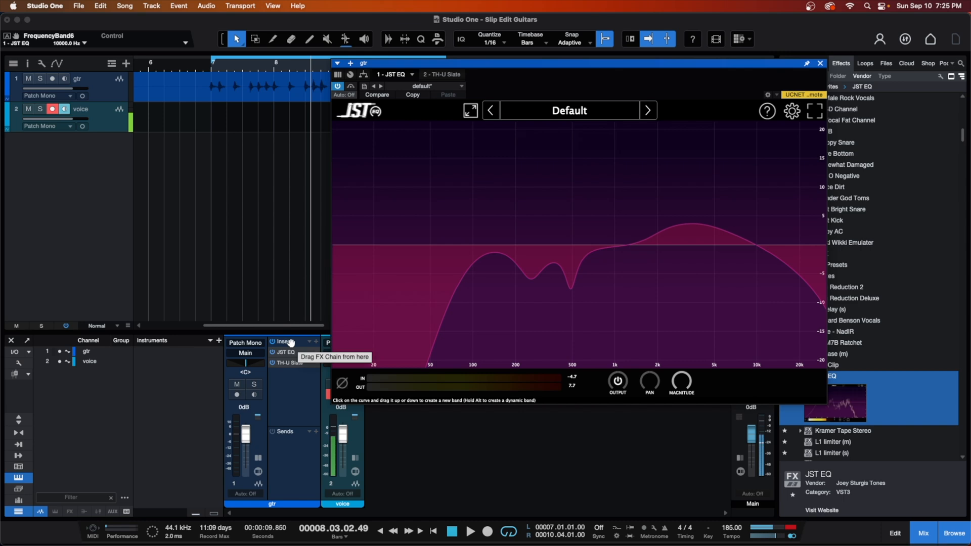
pyautogui.press('space')
pyautogui.click(273, 354)
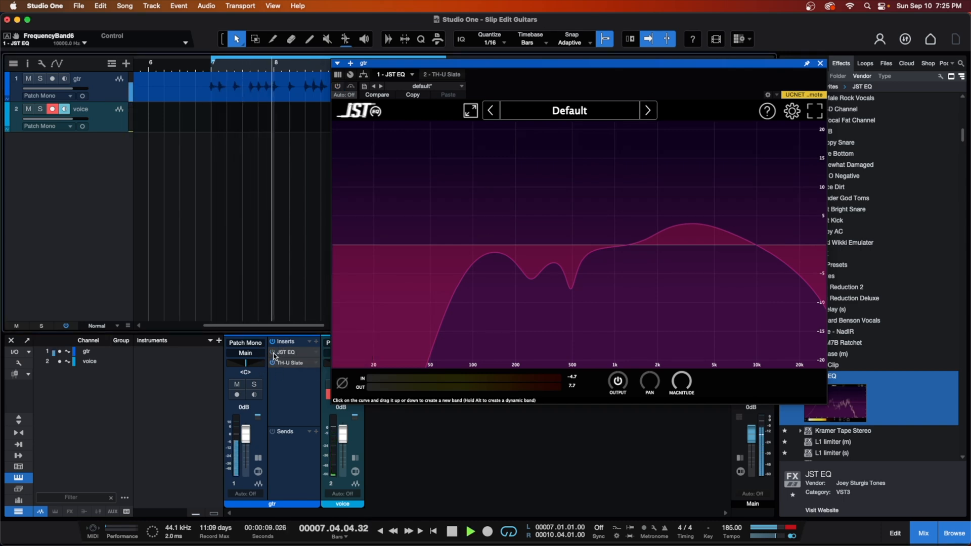
pyautogui.click(273, 354)
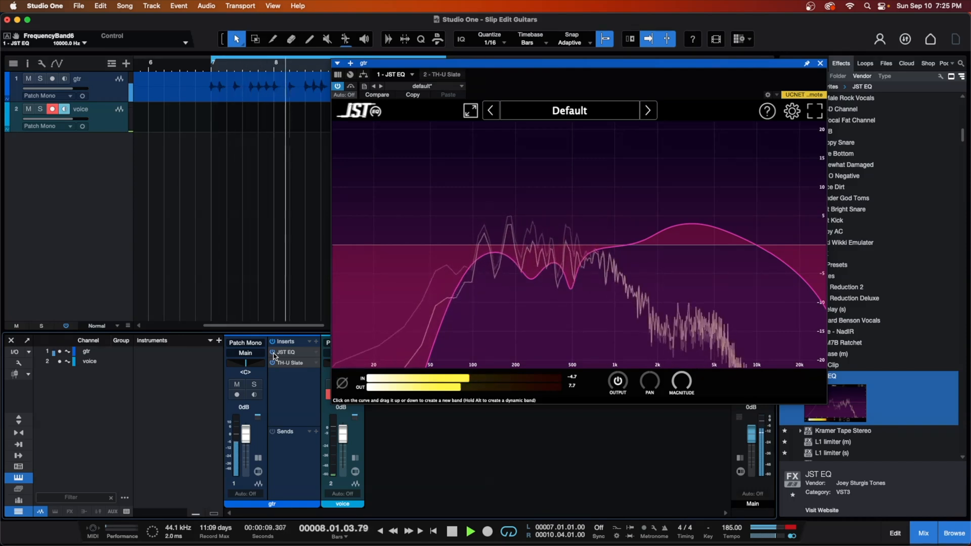
pyautogui.press('space')
pyautogui.click(820, 63)
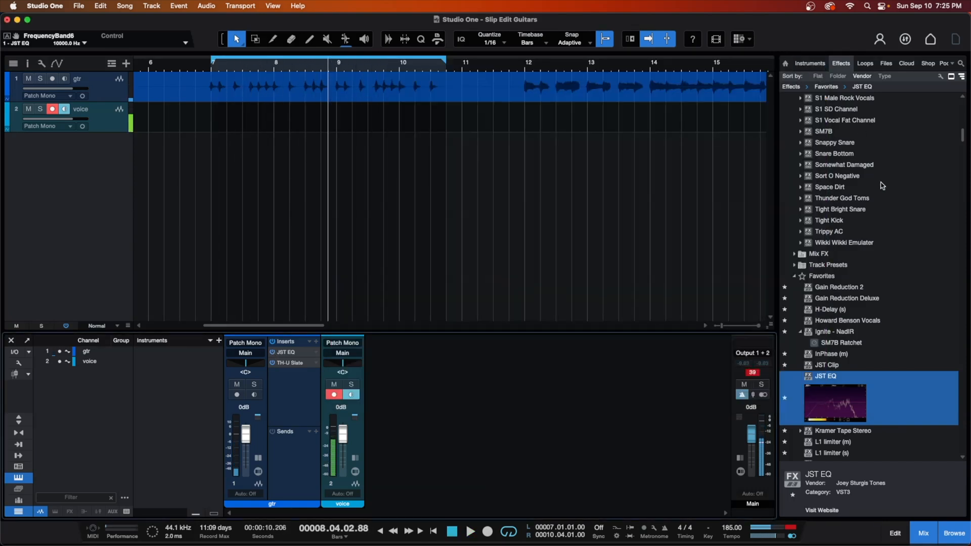
# Insert the CLA-76 Mono compressor on the guitar channel between JST EQ and TH-U Slate
pyautogui.moveTo(962, 139); pyautogui.dragTo(970, 268)
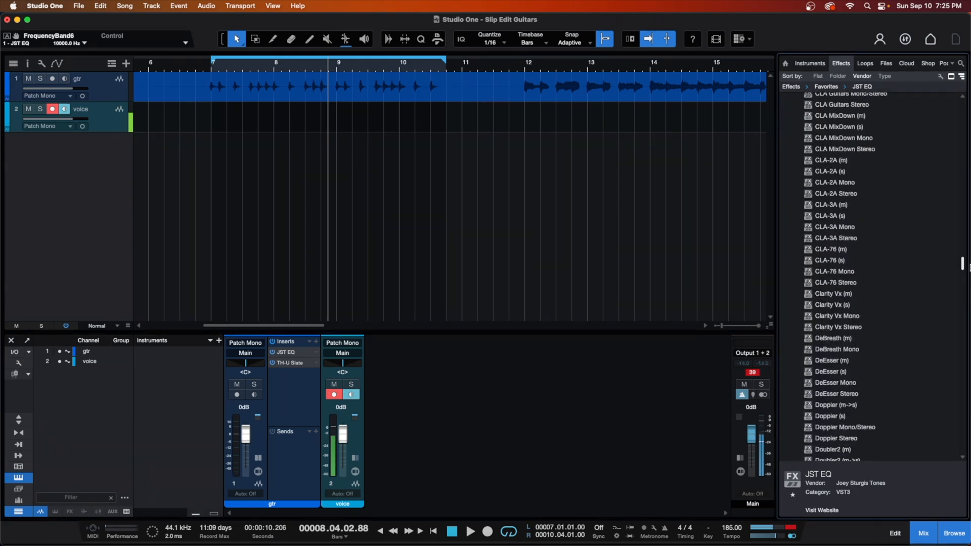
pyautogui.moveTo(835, 274); pyautogui.dragTo(281, 359)
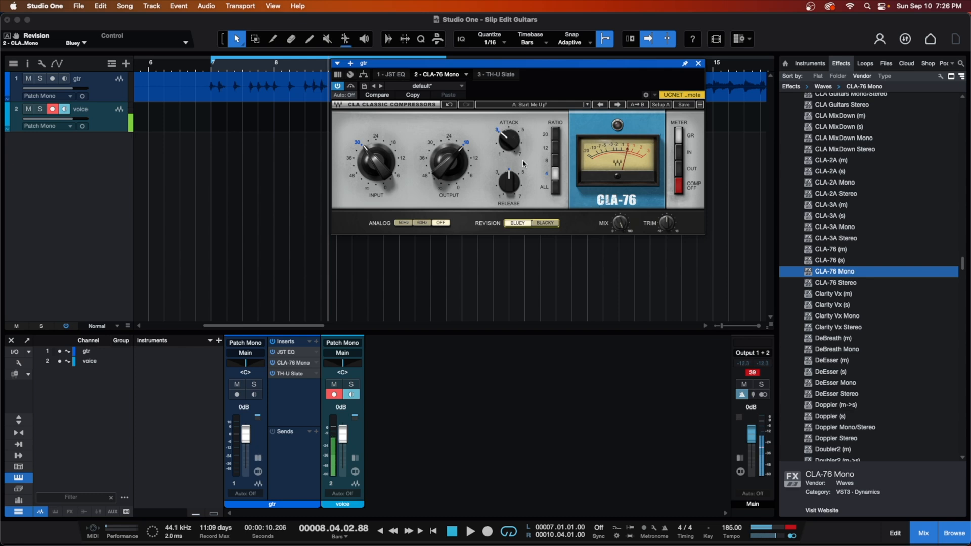
# Set the CLA-76 attack to about 6.41 and its release to about 6.77 while the guitar plays
pyautogui.moveTo(509, 141); pyautogui.dragTo(508, 136)
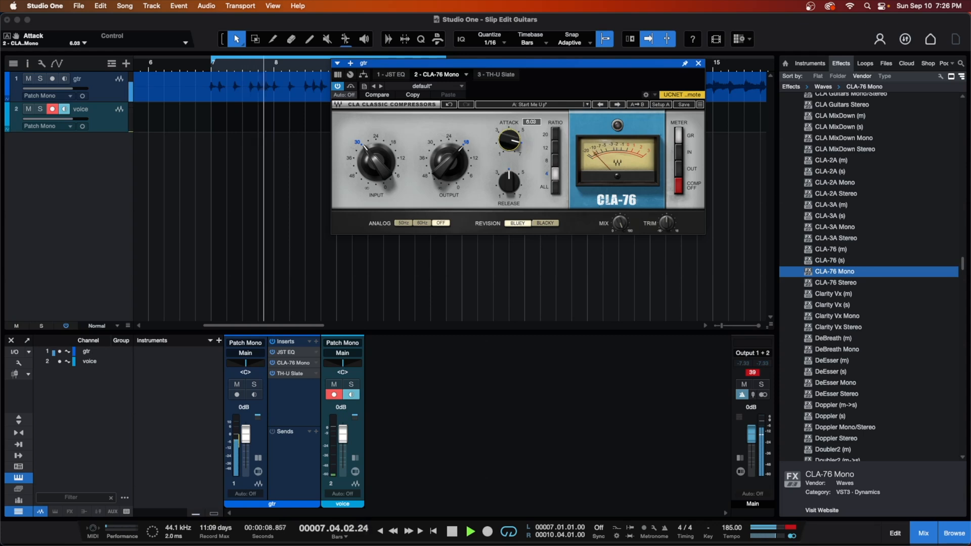
pyautogui.moveTo(509, 136); pyautogui.dragTo(509, 140)
pyautogui.moveTo(508, 182); pyautogui.dragTo(509, 177)
pyautogui.moveTo(510, 140); pyautogui.dragTo(510, 127)
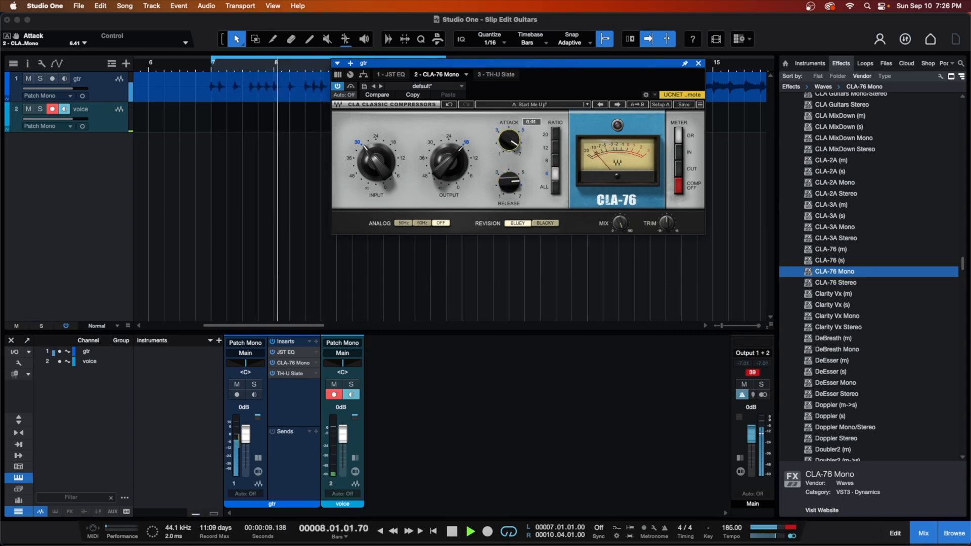
pyautogui.moveTo(509, 183); pyautogui.dragTo(509, 179)
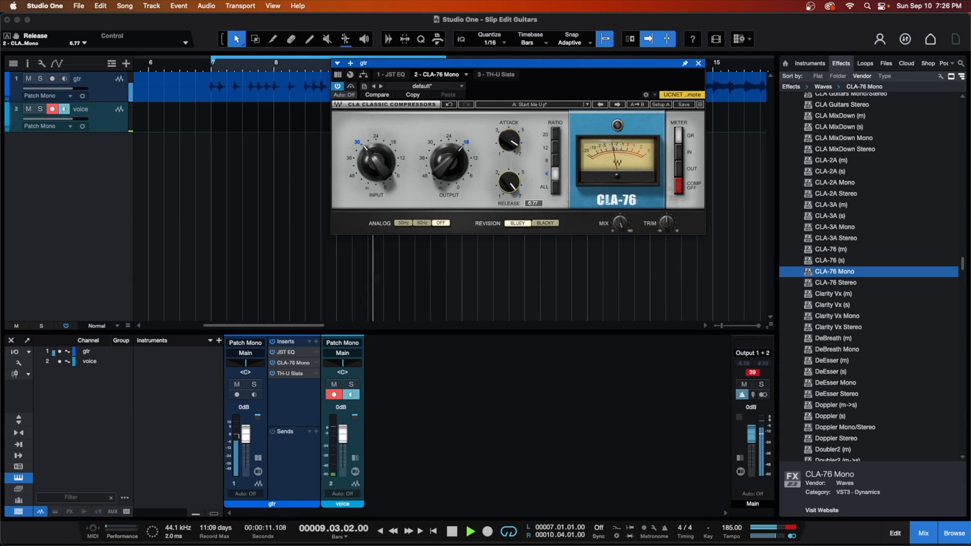
# Set the CLA-76 input to about -31.4 and compare the playing guitar with the compressor bypassed and active
pyautogui.click(377, 161)
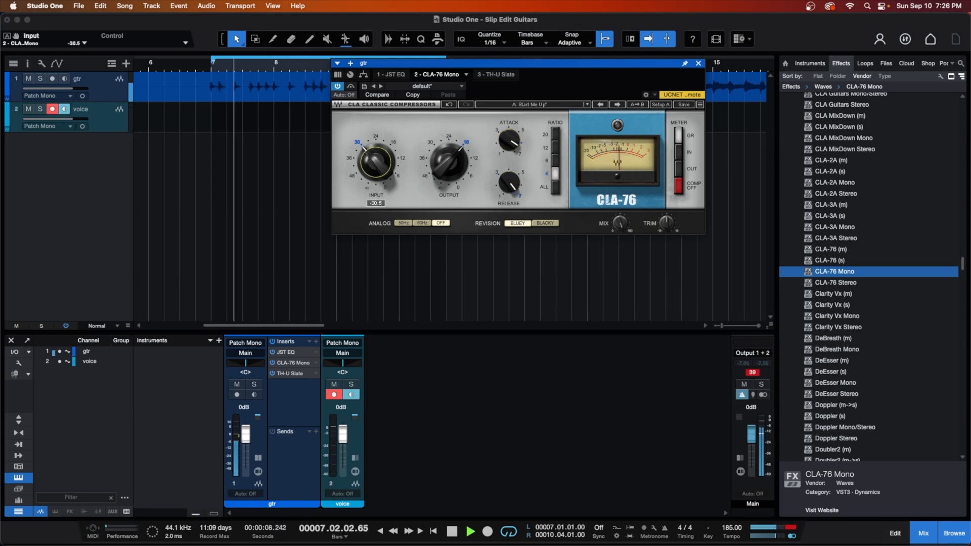
pyautogui.moveTo(377, 161); pyautogui.dragTo(377, 160)
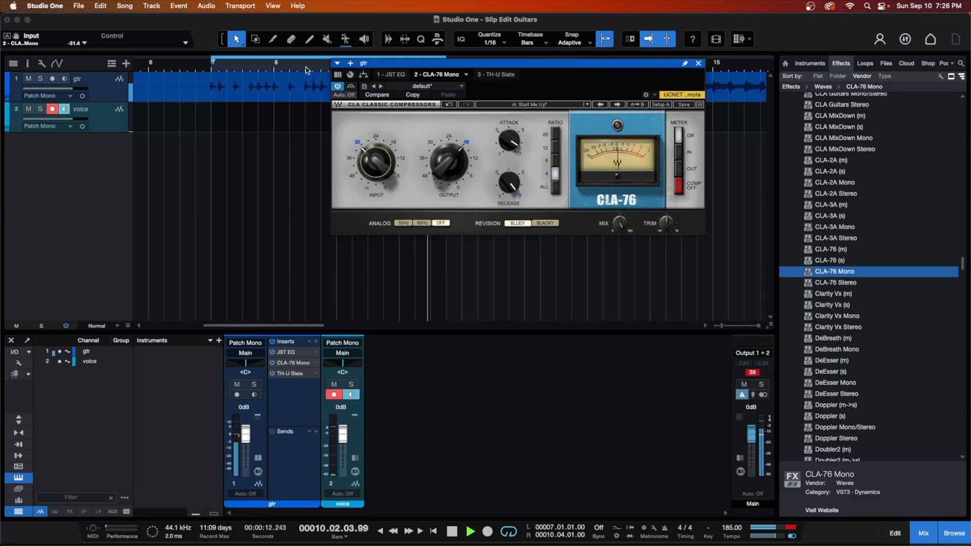
pyautogui.click(339, 87)
pyautogui.click(339, 87)
# Bypass TH-U Slate, set the CLA-76 output to about -19.2, and compare the dry guitar with the compressor bypassed and active
pyautogui.press('space')
pyautogui.click(272, 374)
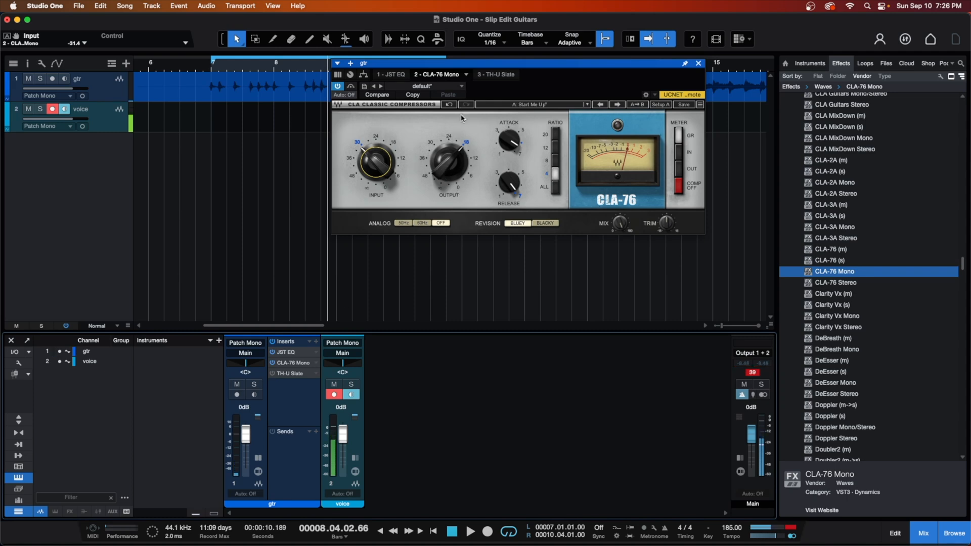
pyautogui.press('space')
pyautogui.moveTo(448, 161)
pyautogui.click(337, 87)
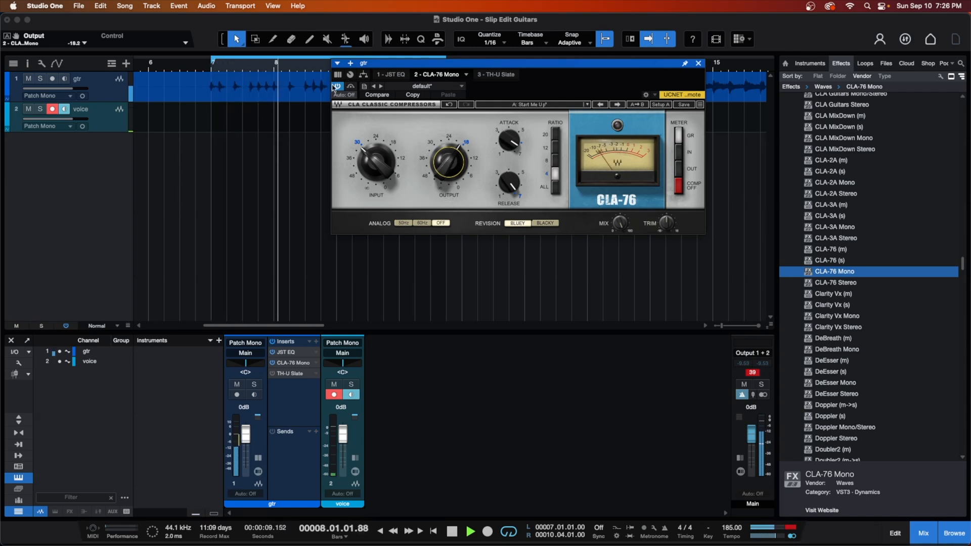
pyautogui.click(336, 87)
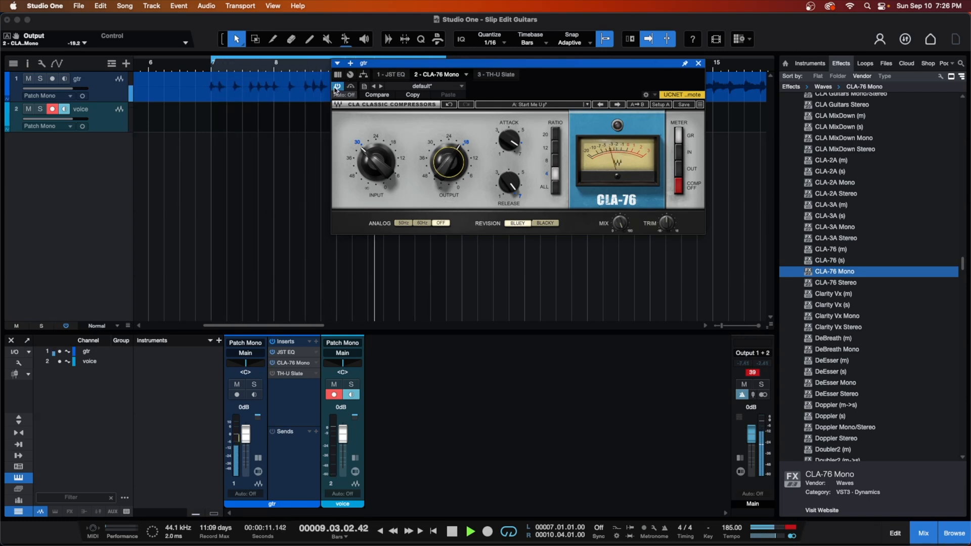
pyautogui.press('space')
# Reactivate TH-U Slate and compare the guitar through the amp with CLA-76 bypassed and active
pyautogui.click(208, 298)
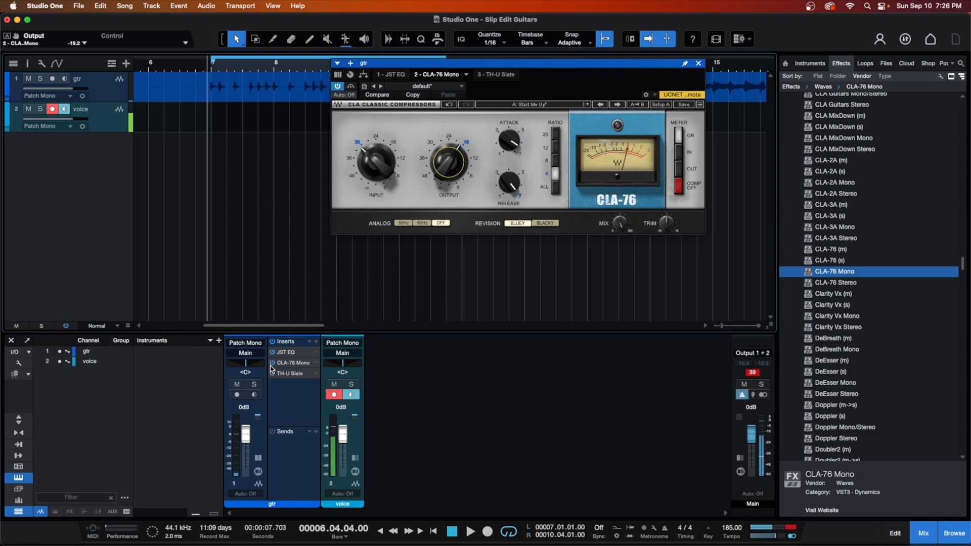
pyautogui.click(272, 364)
pyautogui.press('space')
pyautogui.click(272, 364)
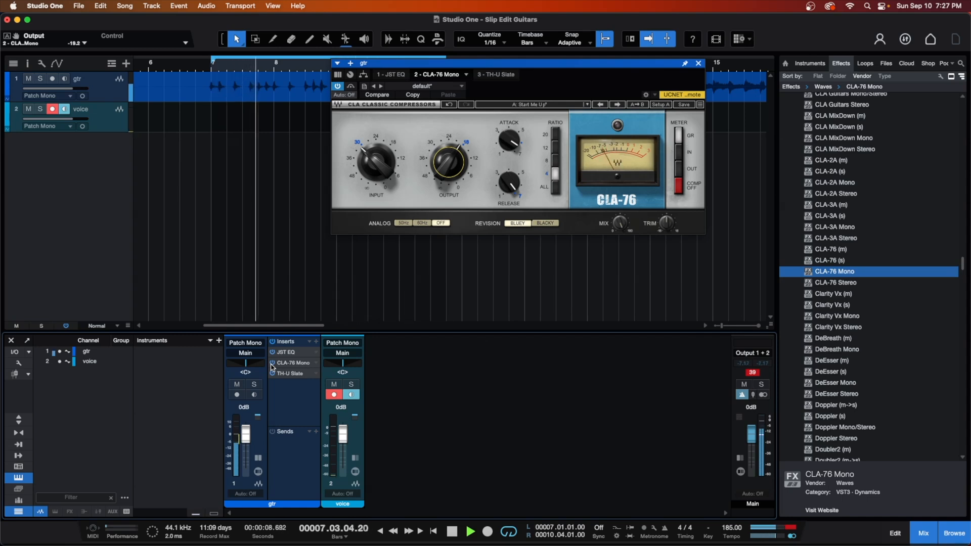
pyautogui.click(271, 364)
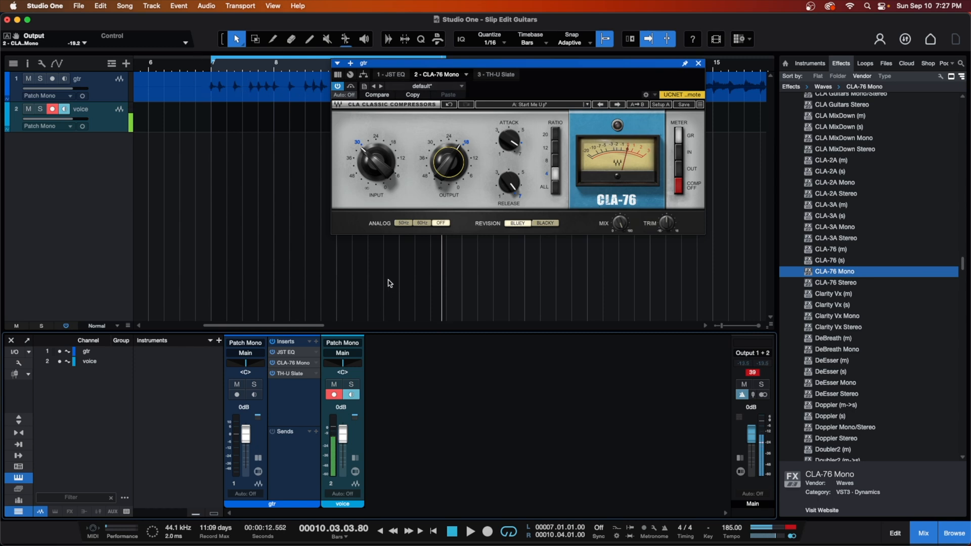
# Play the guitar from bar 7 and compare its tone with JST EQ and CLA-76 bypassed and active
pyautogui.click(209, 68)
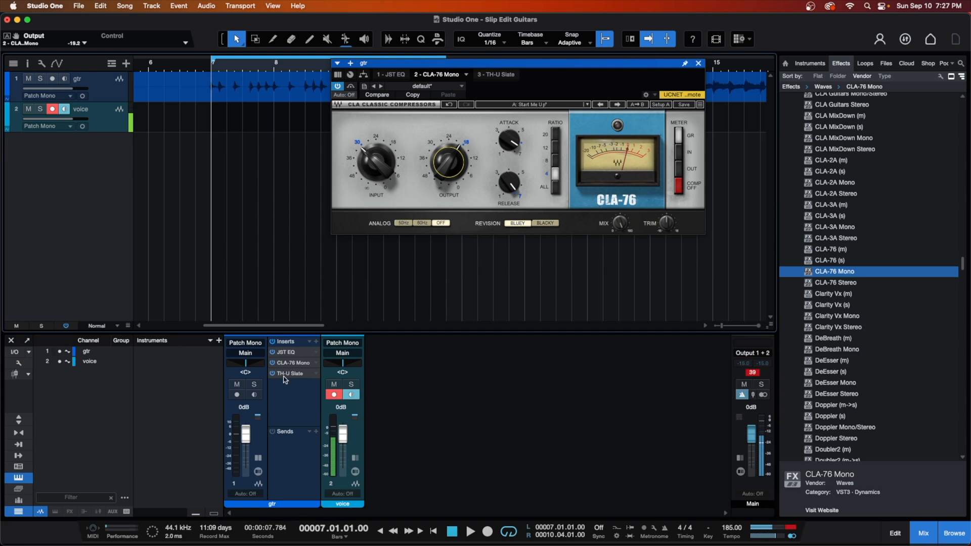
pyautogui.click(274, 353)
pyautogui.press('space')
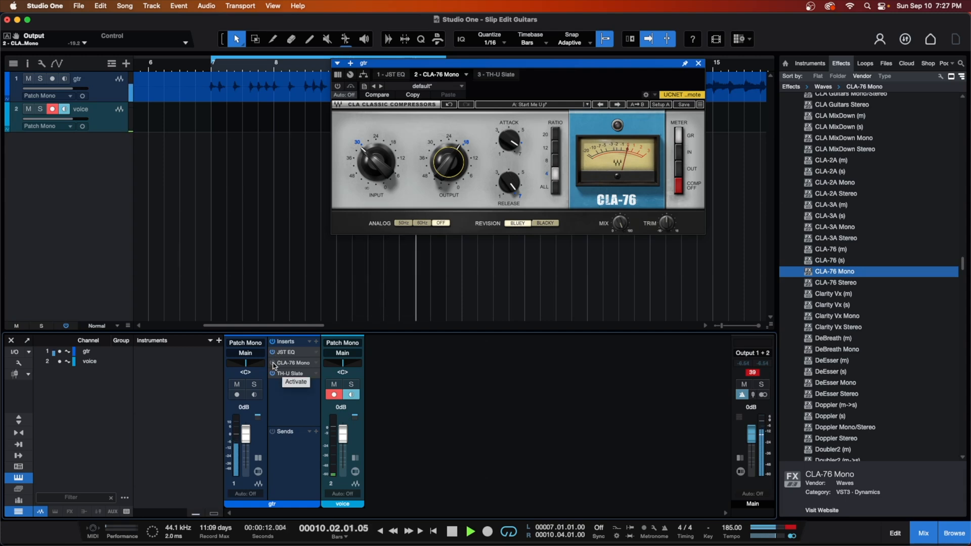
pyautogui.click(273, 365)
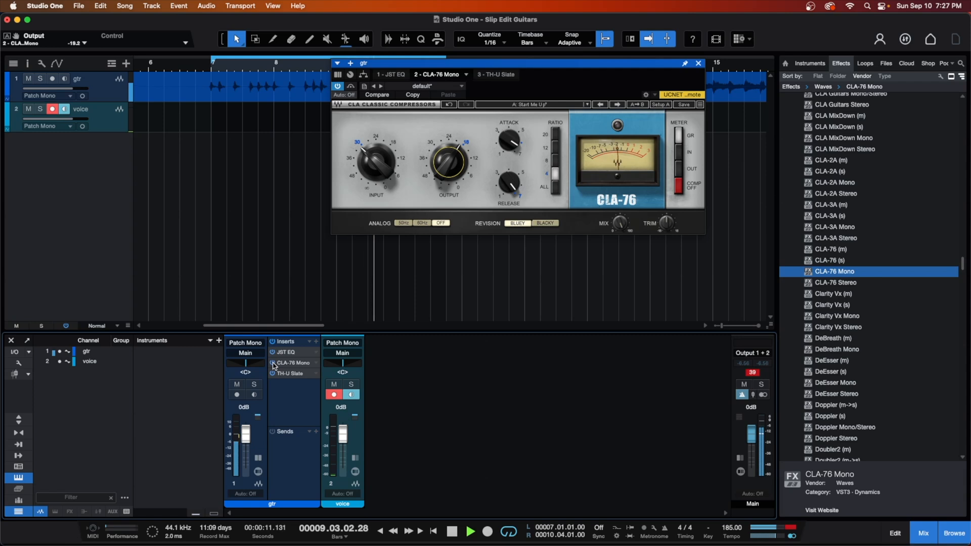
pyautogui.press('space')
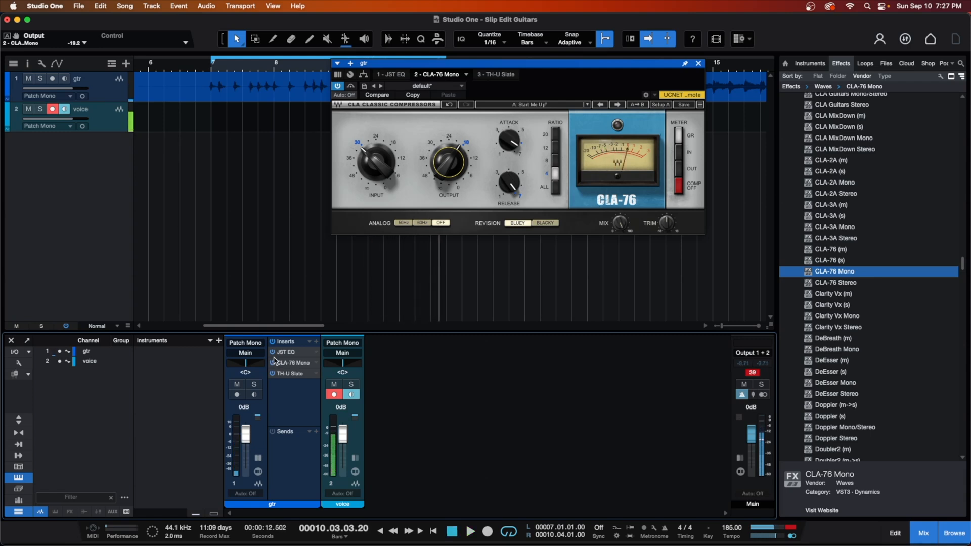